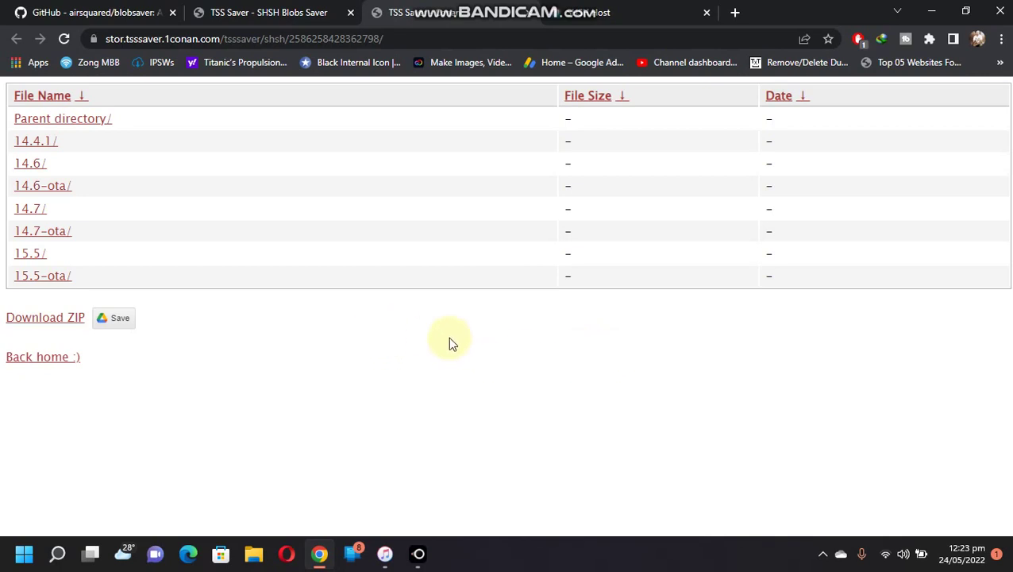
# Switch to iTunes to show the iPhone SE (2nd generation) summary with iOS 13.5.1
pyautogui.hotkey('alt', 'Tab')
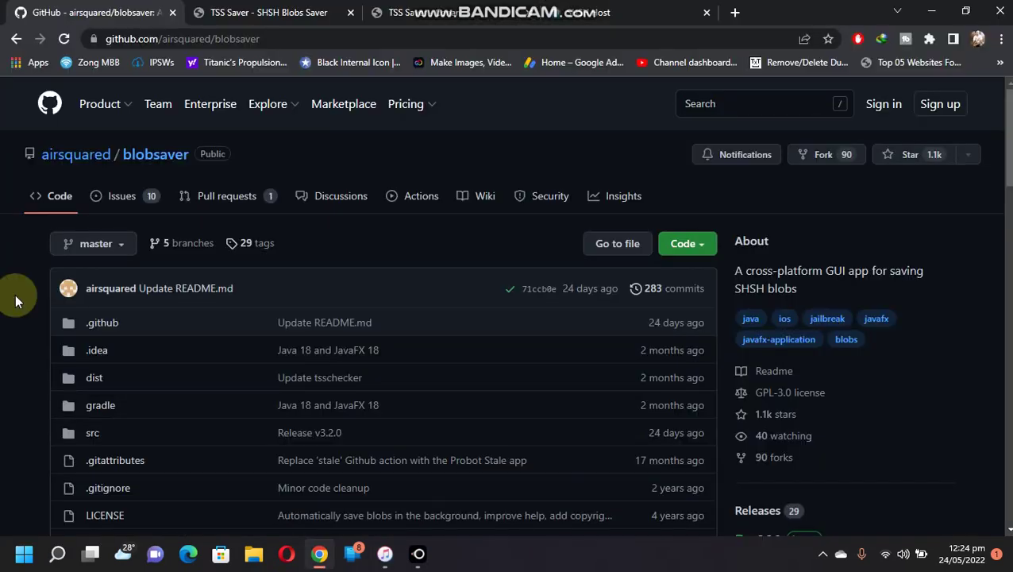
# Open the blobsaver v3.2.0 release page on GitHub and scroll down to its Assets
pyautogui.scroll(-3, 31, 285)
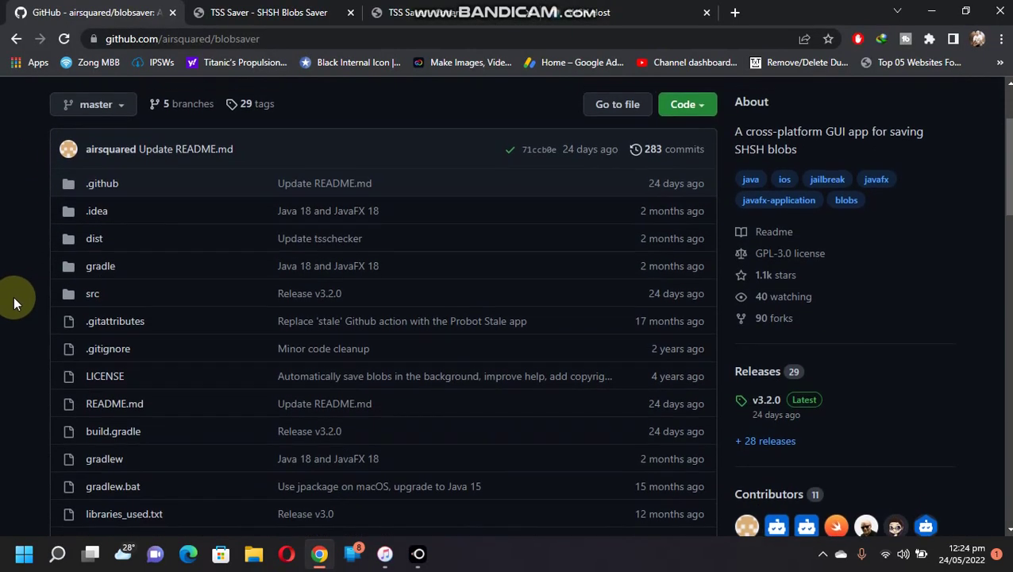
pyautogui.scroll(3, 13, 296)
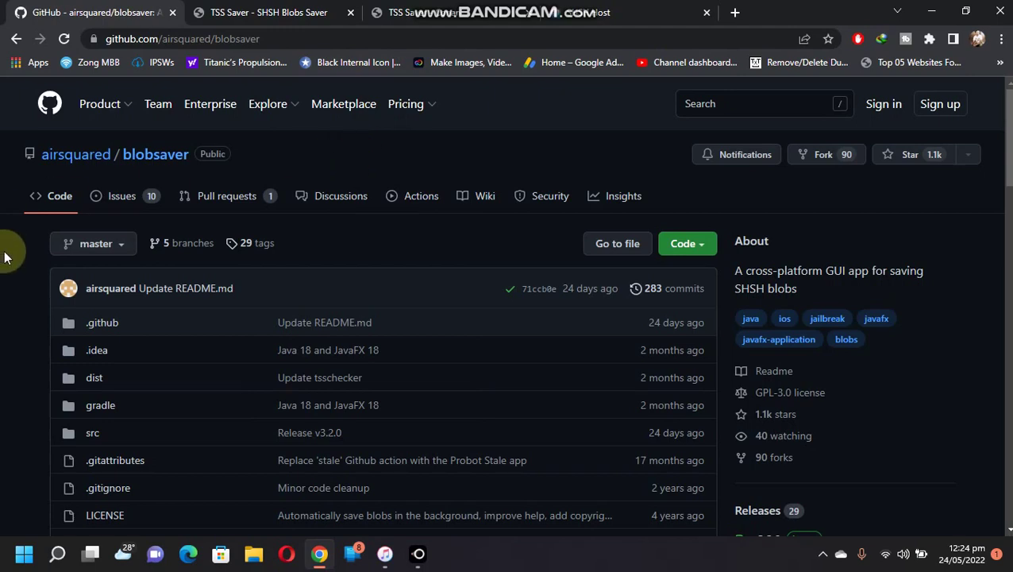
pyautogui.scroll(-3, 6, 258)
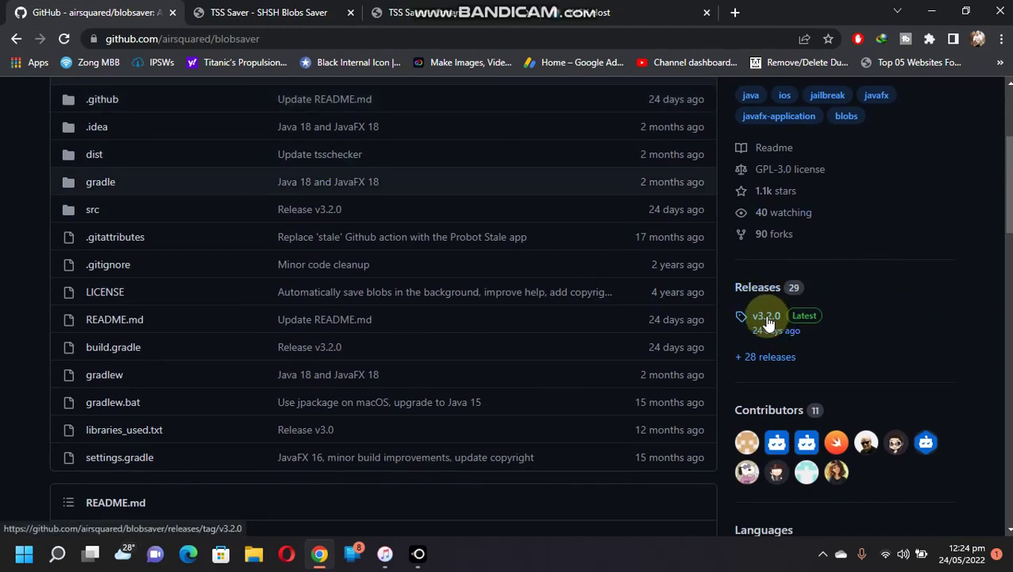
pyautogui.click(766, 318)
pyautogui.scroll(-3, 6, 341)
pyautogui.scroll(-2, 4, 348)
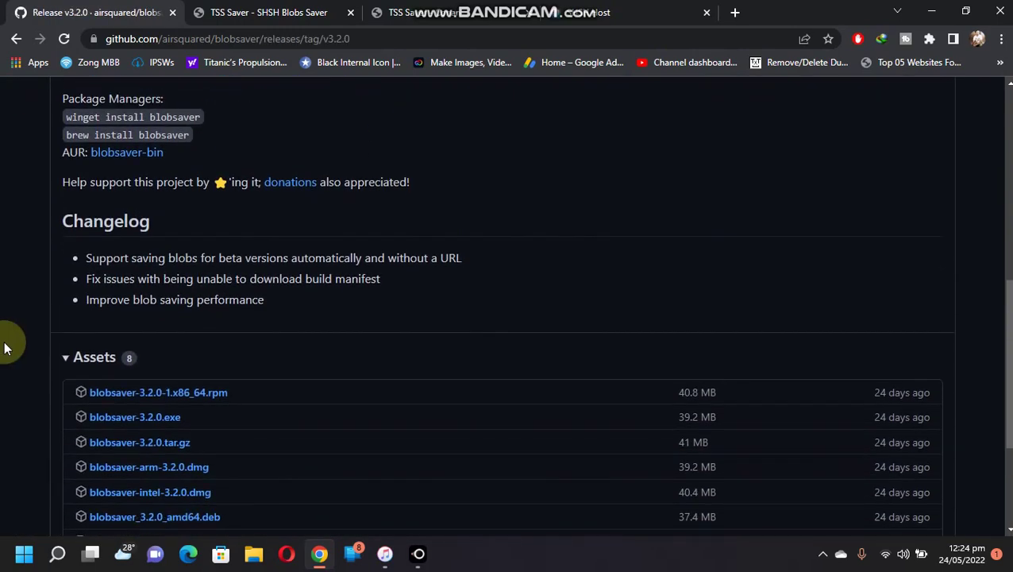
pyautogui.scroll(-2, 4, 348)
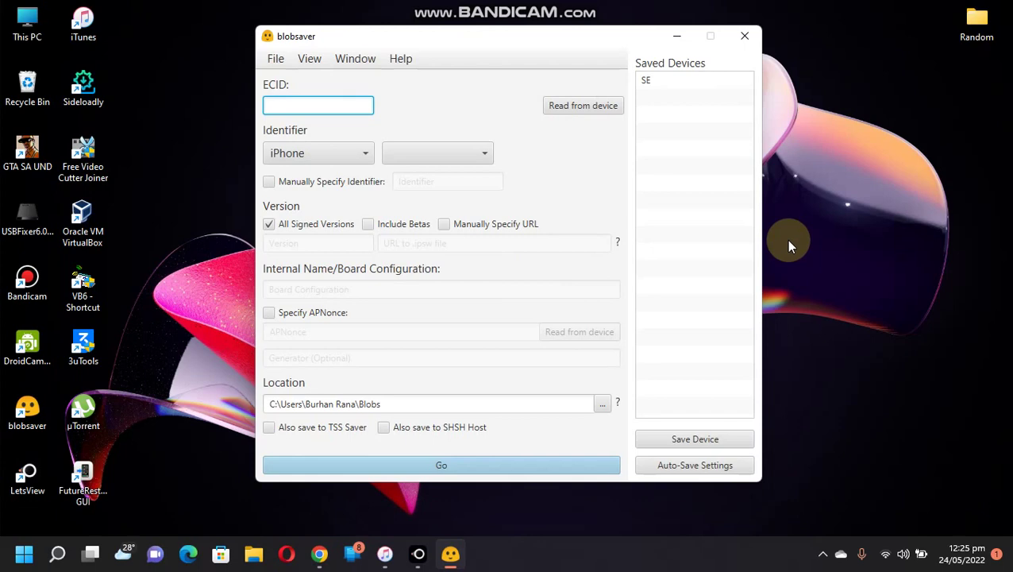
pyautogui.click(585, 108)
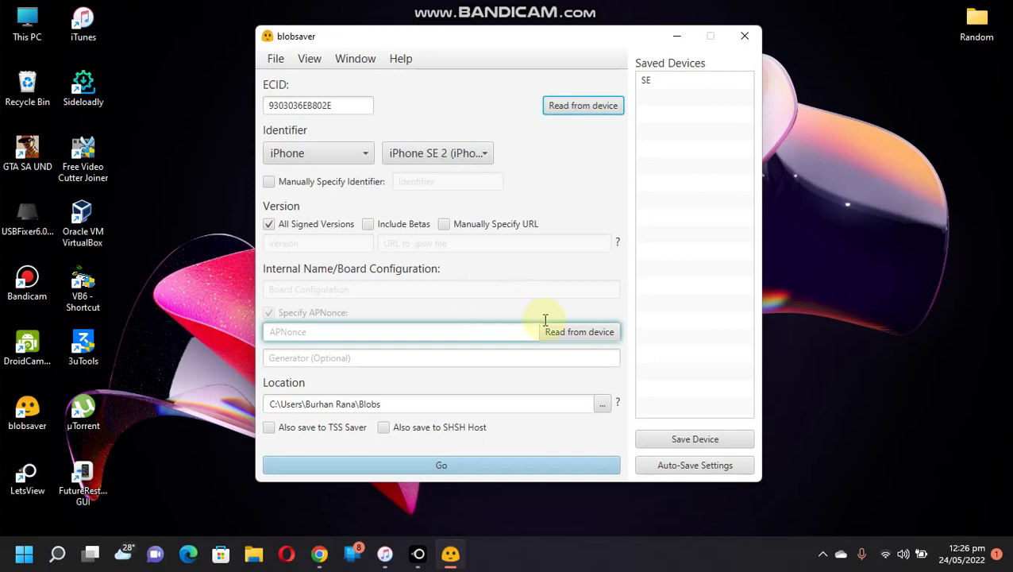
pyautogui.click(577, 334)
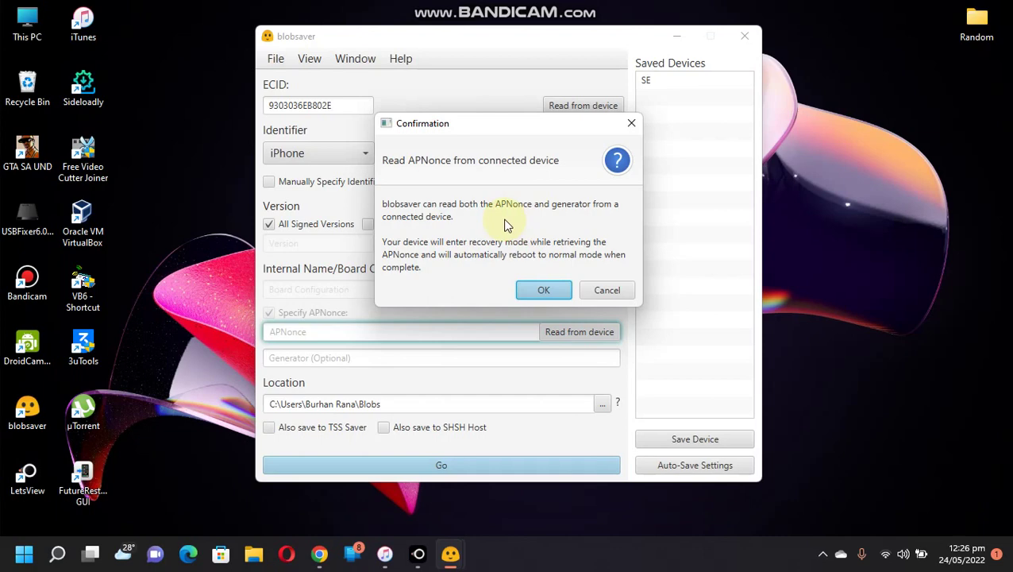
pyautogui.click(545, 289)
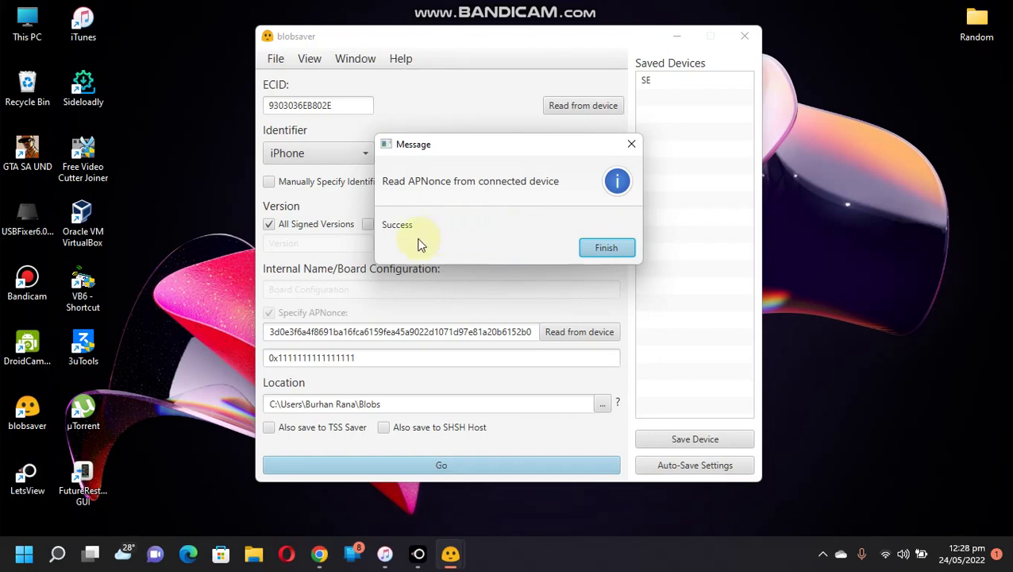
pyautogui.click(605, 246)
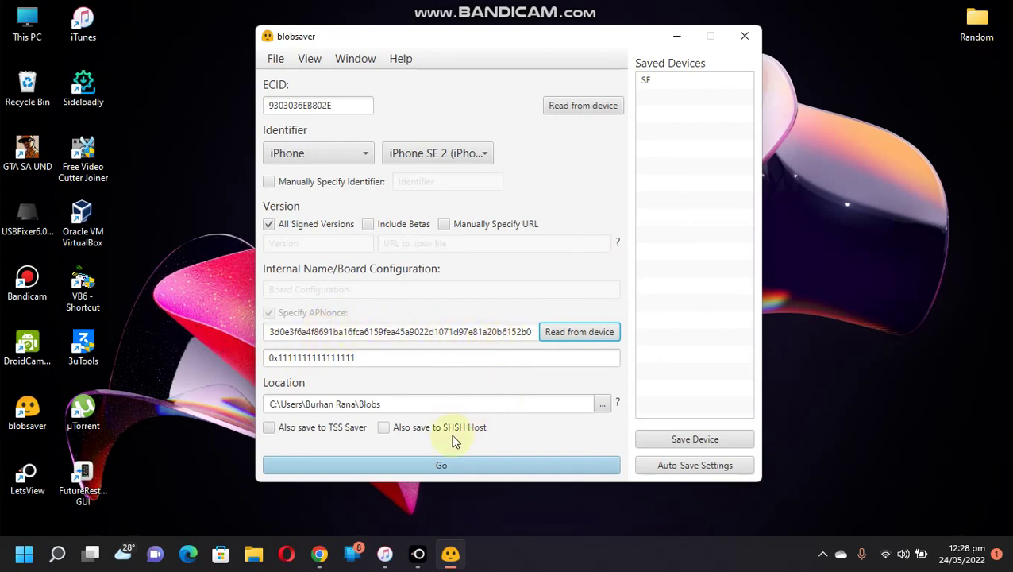
# Enable also saving blobs to TSS Saver and SHSH Host
pyautogui.click(268, 427)
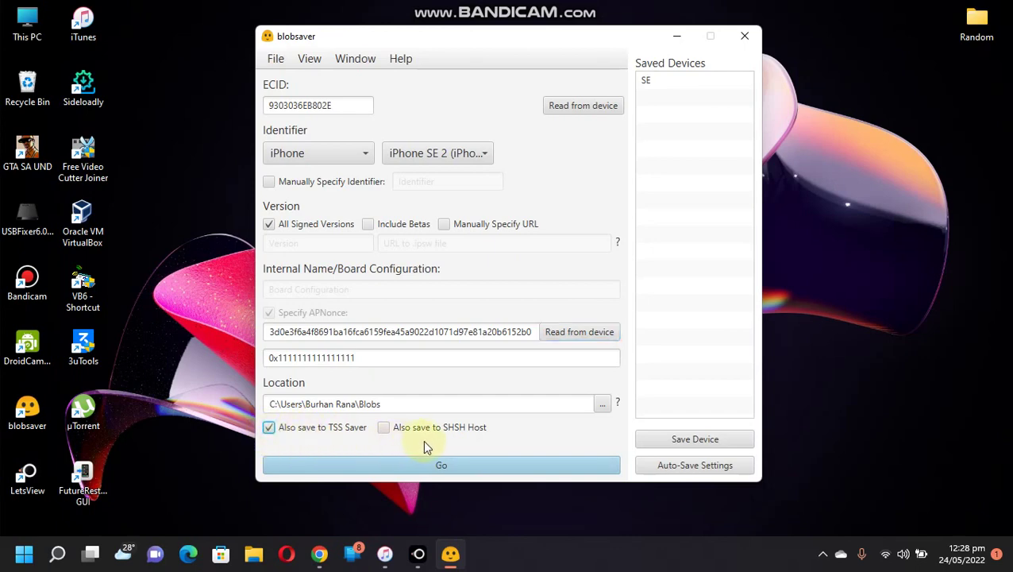
pyautogui.click(384, 430)
pyautogui.press('Tab')
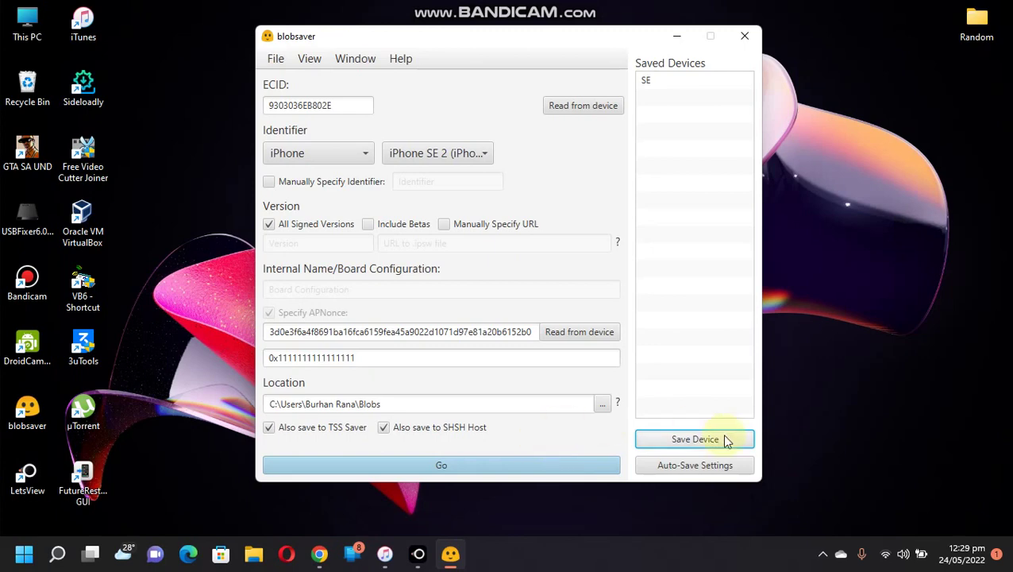
# Save the device as 'SE 2' in Saved Devices and start saving its blobs
pyautogui.click(688, 433)
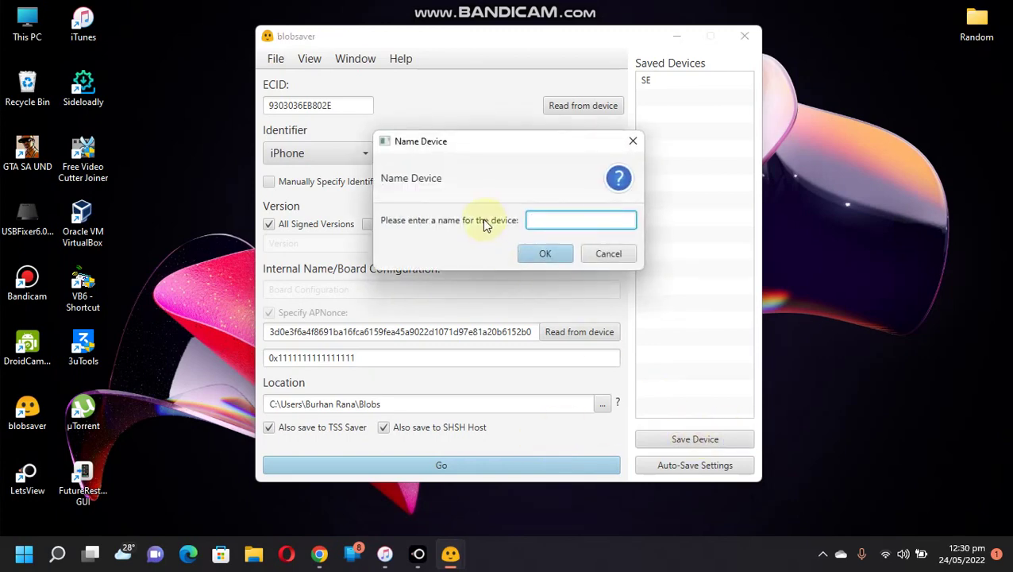
pyautogui.write('SE 2')
pyautogui.click(546, 255)
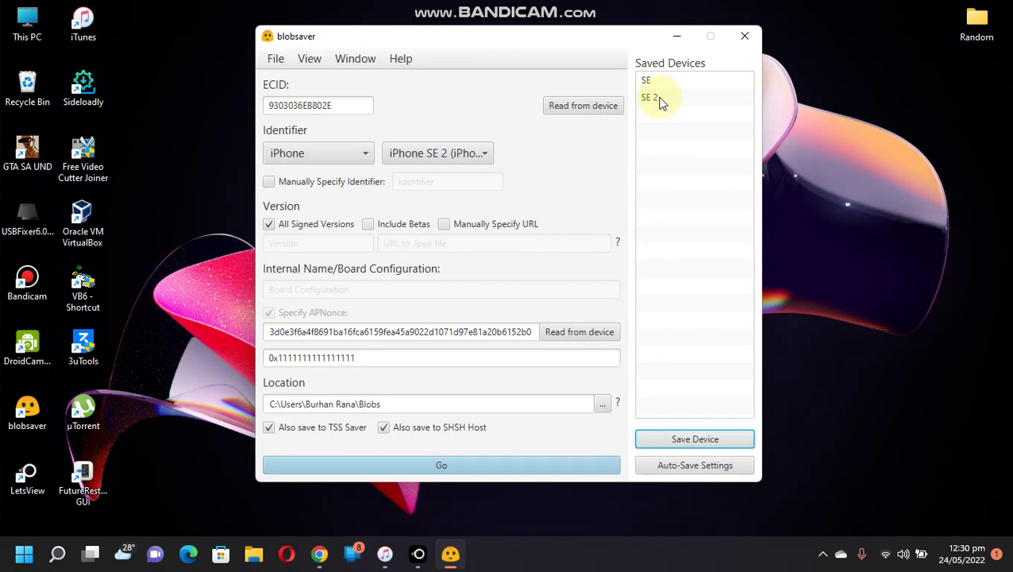
pyautogui.click(445, 465)
# Save the iOS 15.5 blobs, confirm the success message, and copy the device's ECID
pyautogui.click(441, 468)
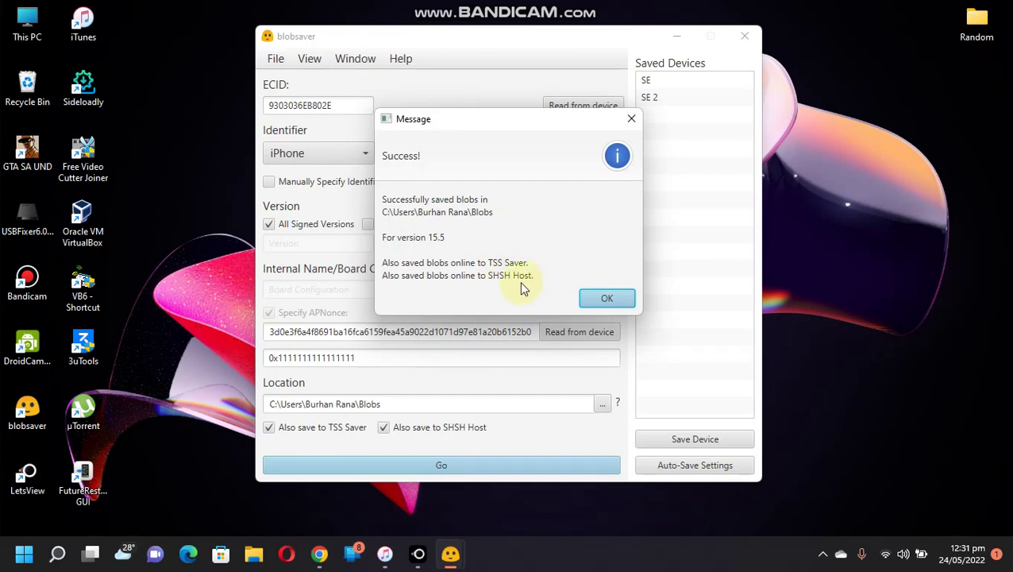
pyautogui.click(609, 298)
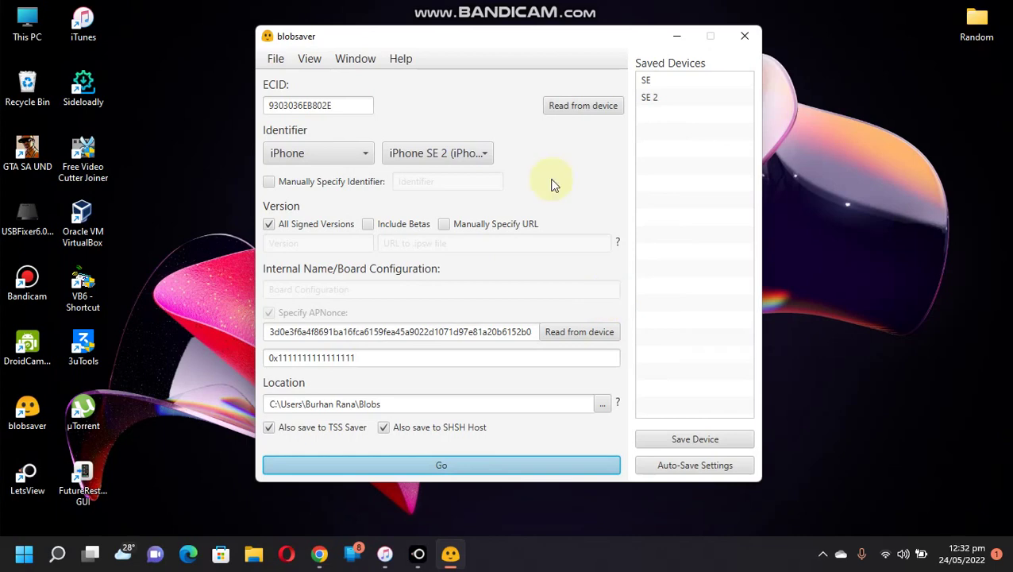
pyautogui.doubleClick(332, 105)
pyautogui.rightClick(309, 110)
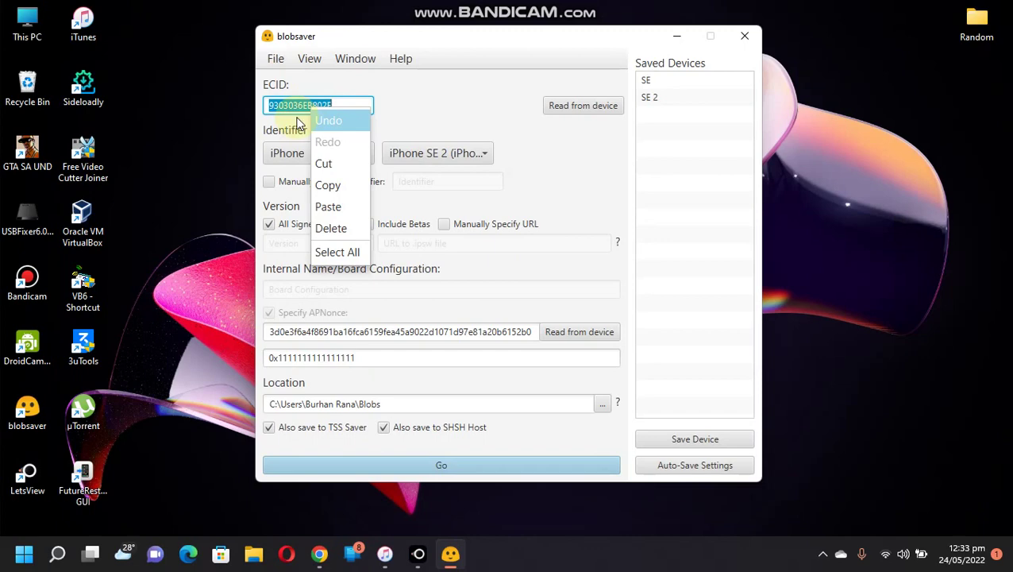
pyautogui.click(330, 185)
# Retrieve the pasted ECID's saved blobs on TSS Saver and open the listing through 15.5-ota
pyautogui.click(319, 553)
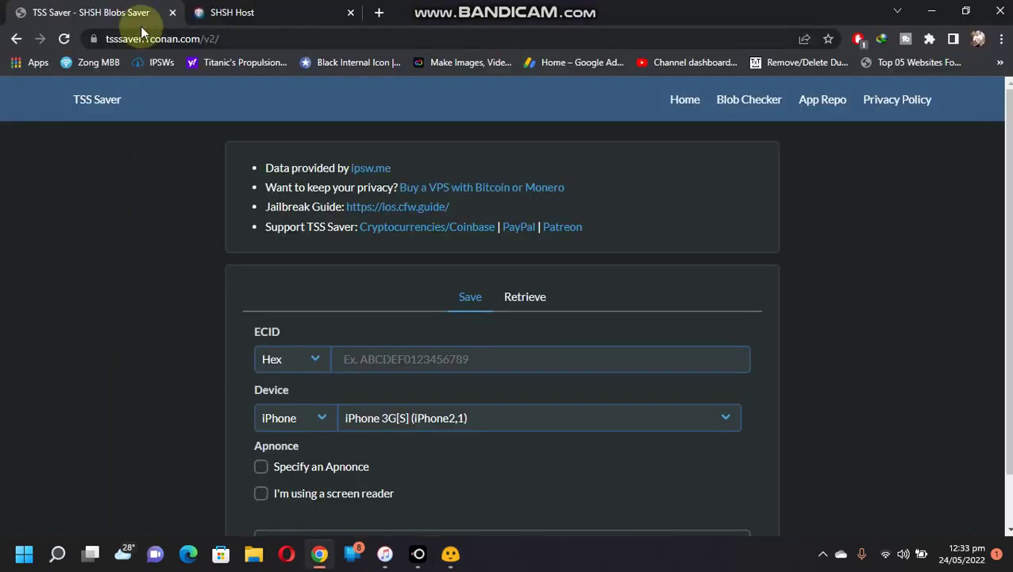
pyautogui.click(525, 298)
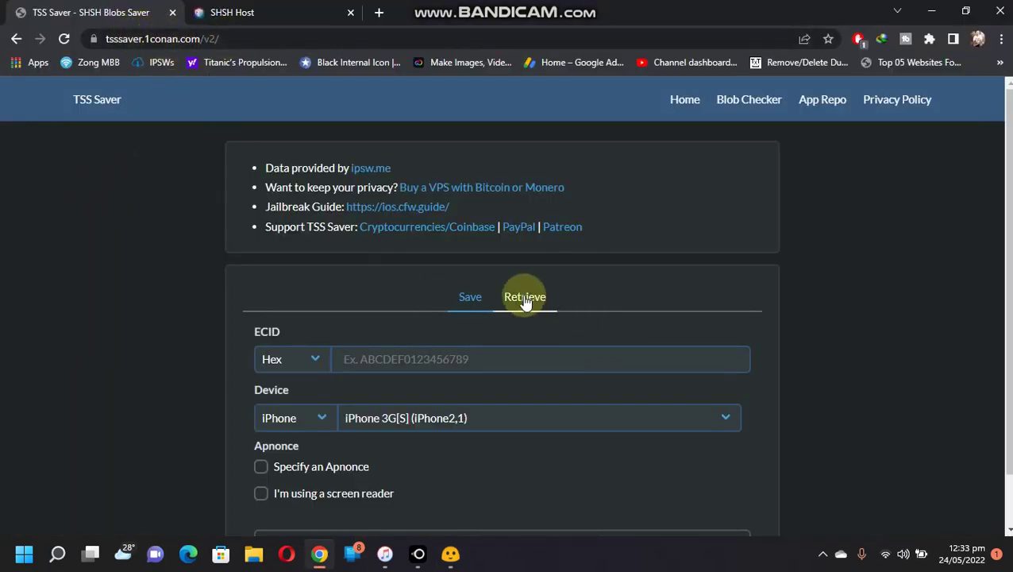
pyautogui.click(420, 359)
pyautogui.rightClick(414, 359)
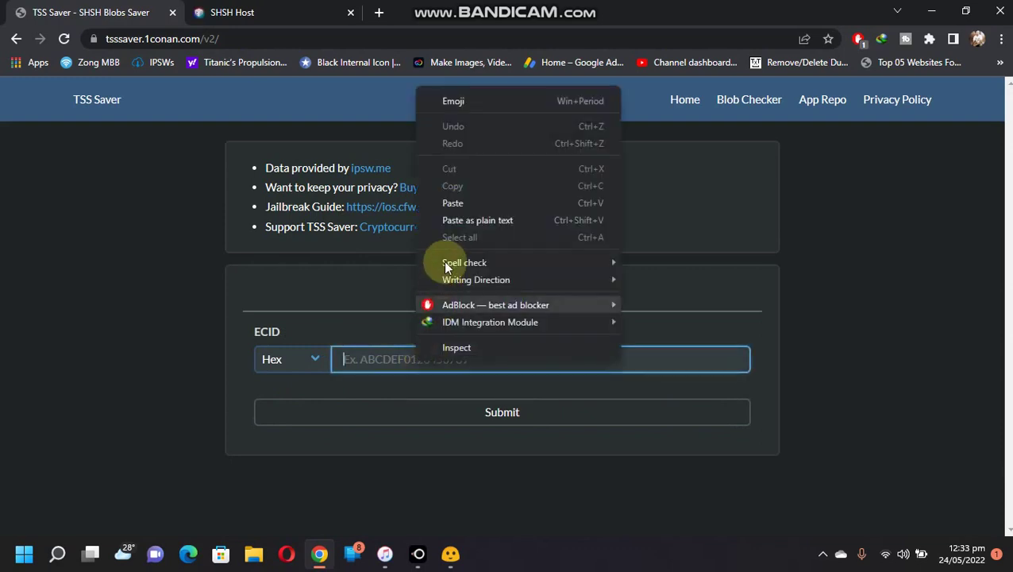
pyautogui.click(454, 204)
pyautogui.click(509, 414)
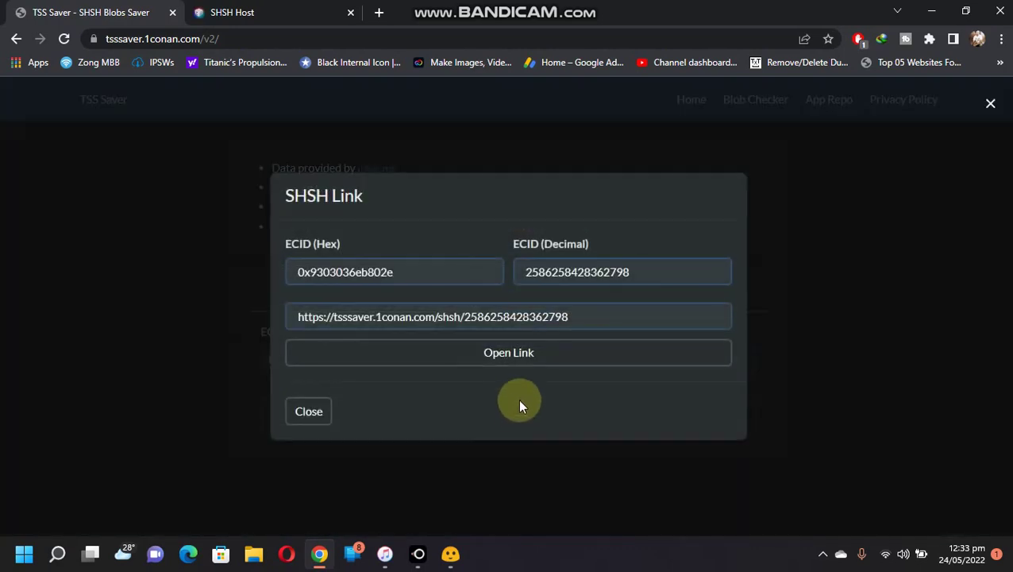
pyautogui.click(509, 354)
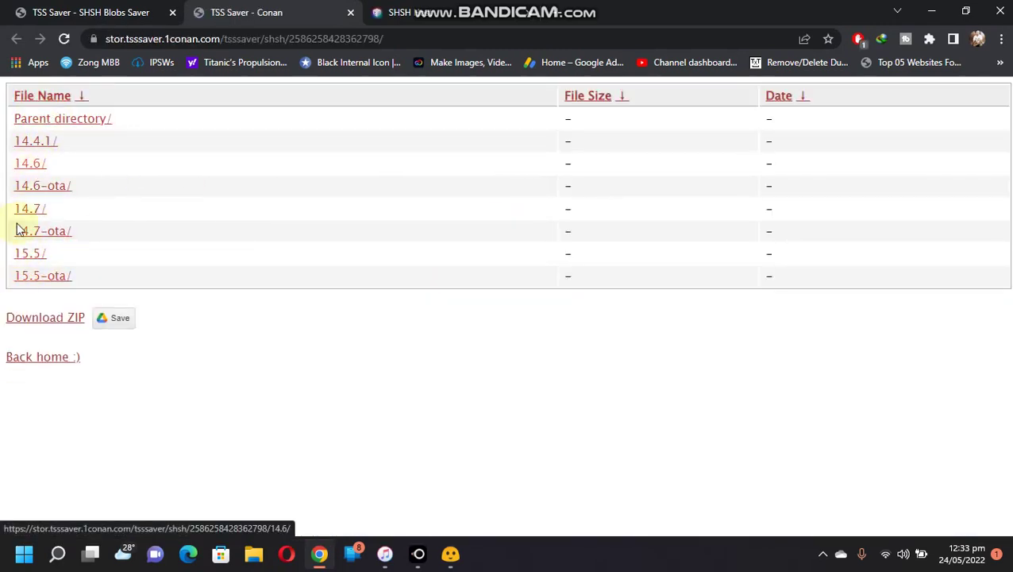
pyautogui.click(468, 12)
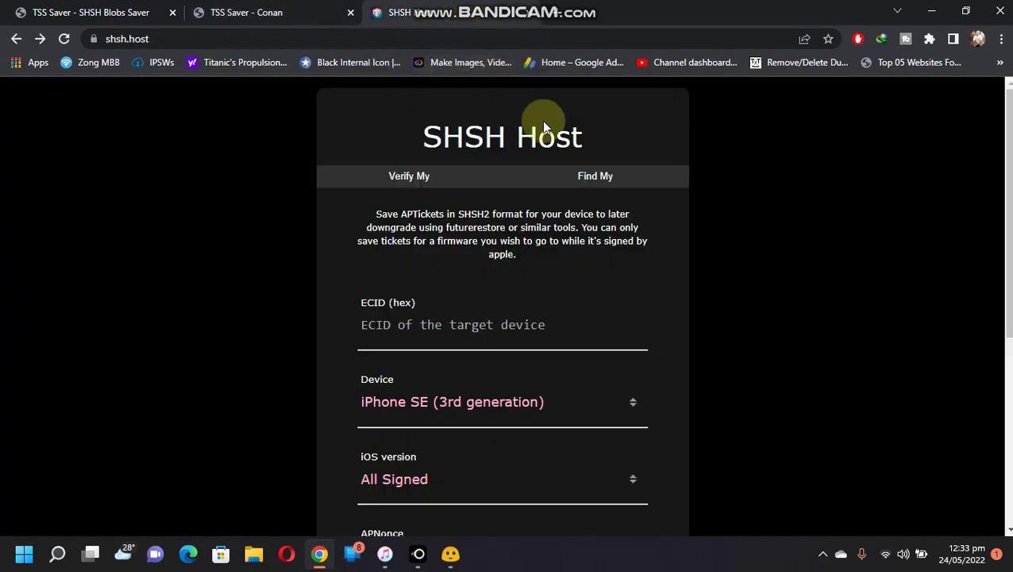
pyautogui.click(600, 183)
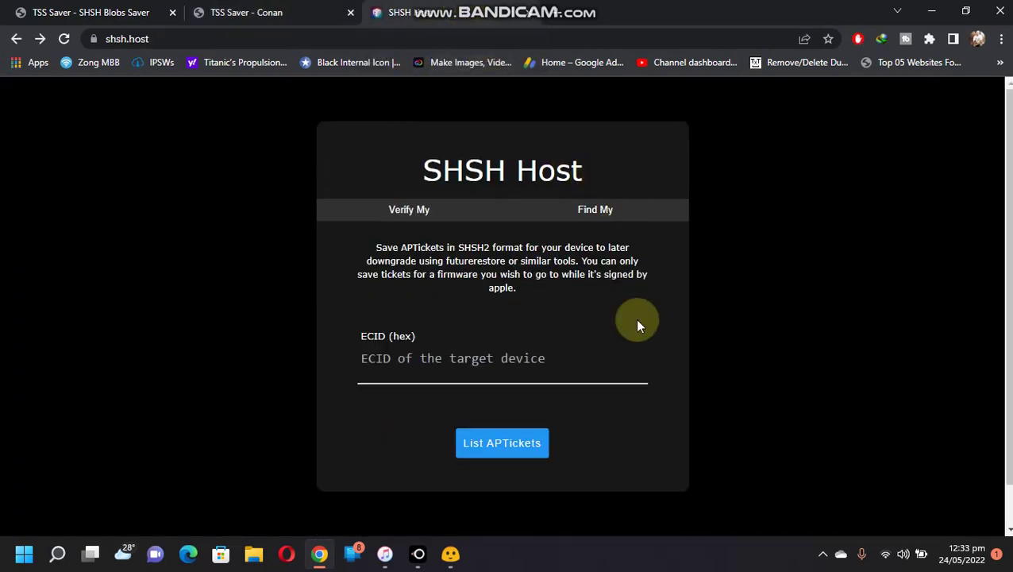
pyautogui.rightClick(462, 356)
pyautogui.click(491, 197)
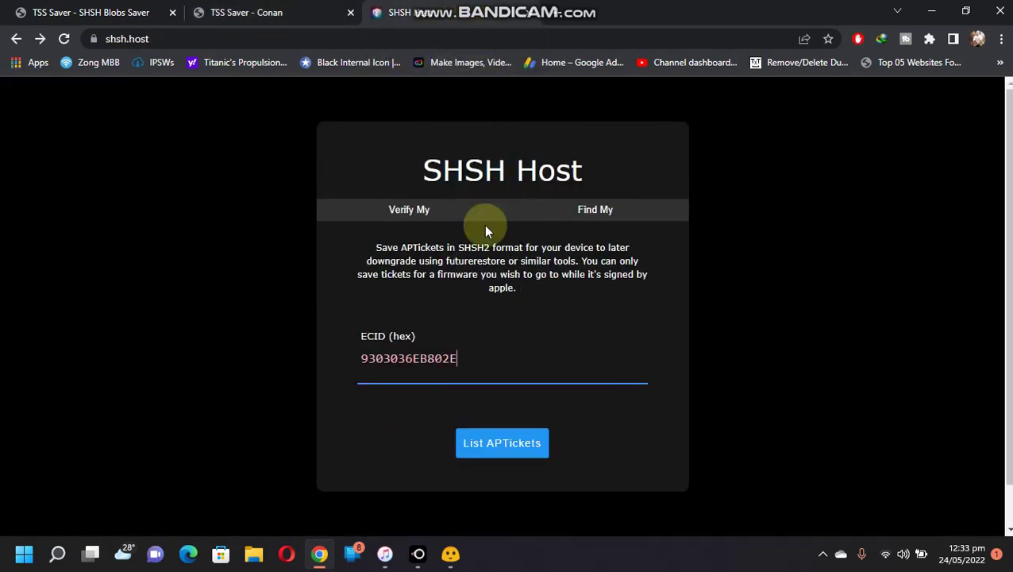
pyautogui.click(493, 449)
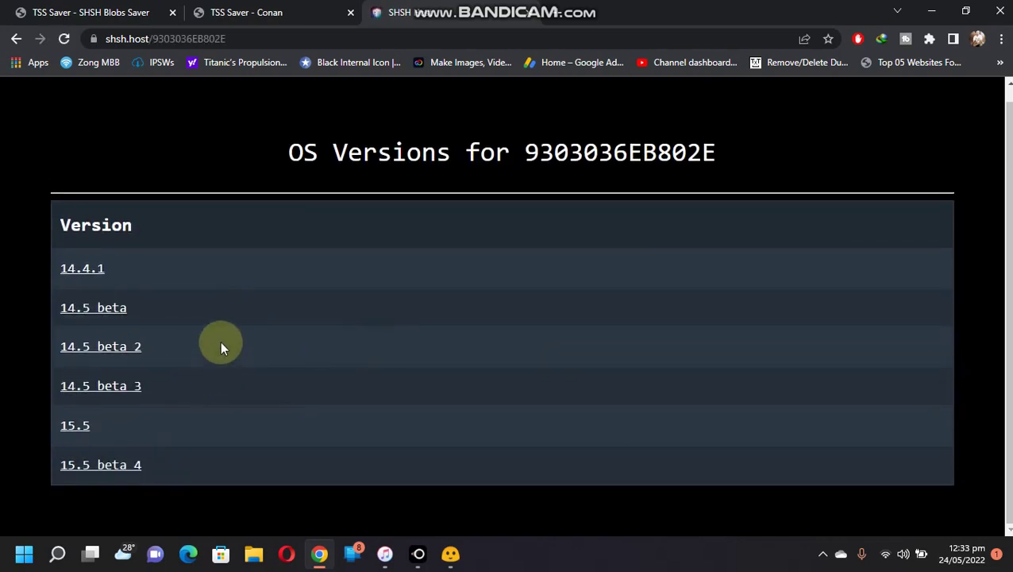
pyautogui.click(85, 430)
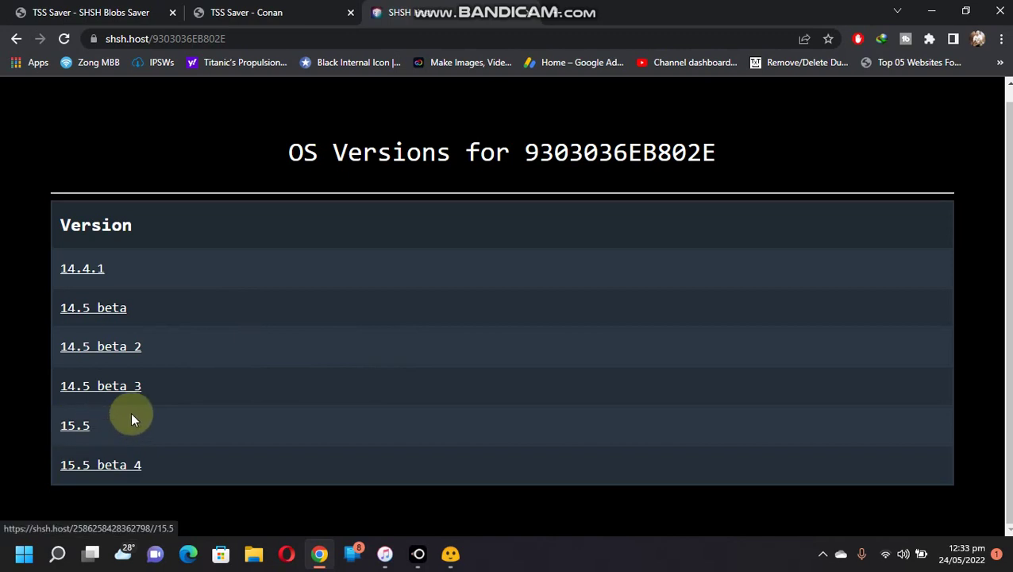